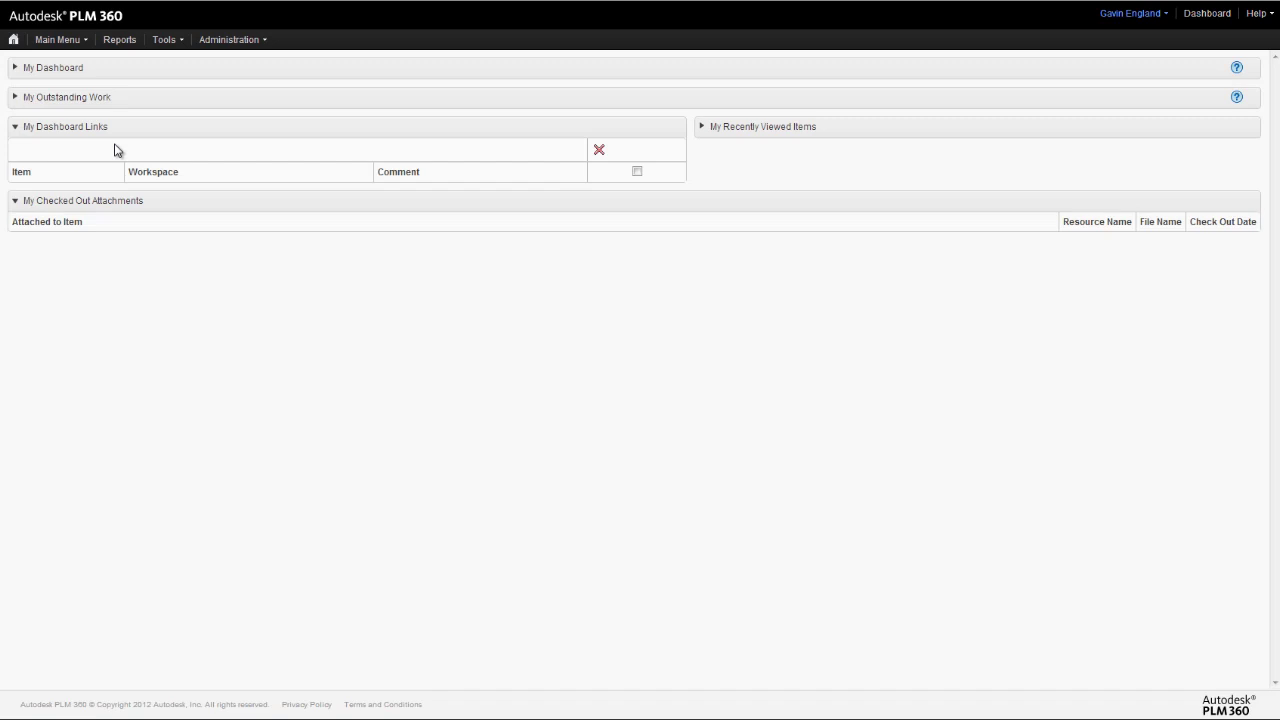
- Open the Suppliers workspace from Main Menu > Procurement
{"action": "left_click", "coordinate": [57, 42]}
{"action": "mouse_move", "coordinate": [85, 148]}
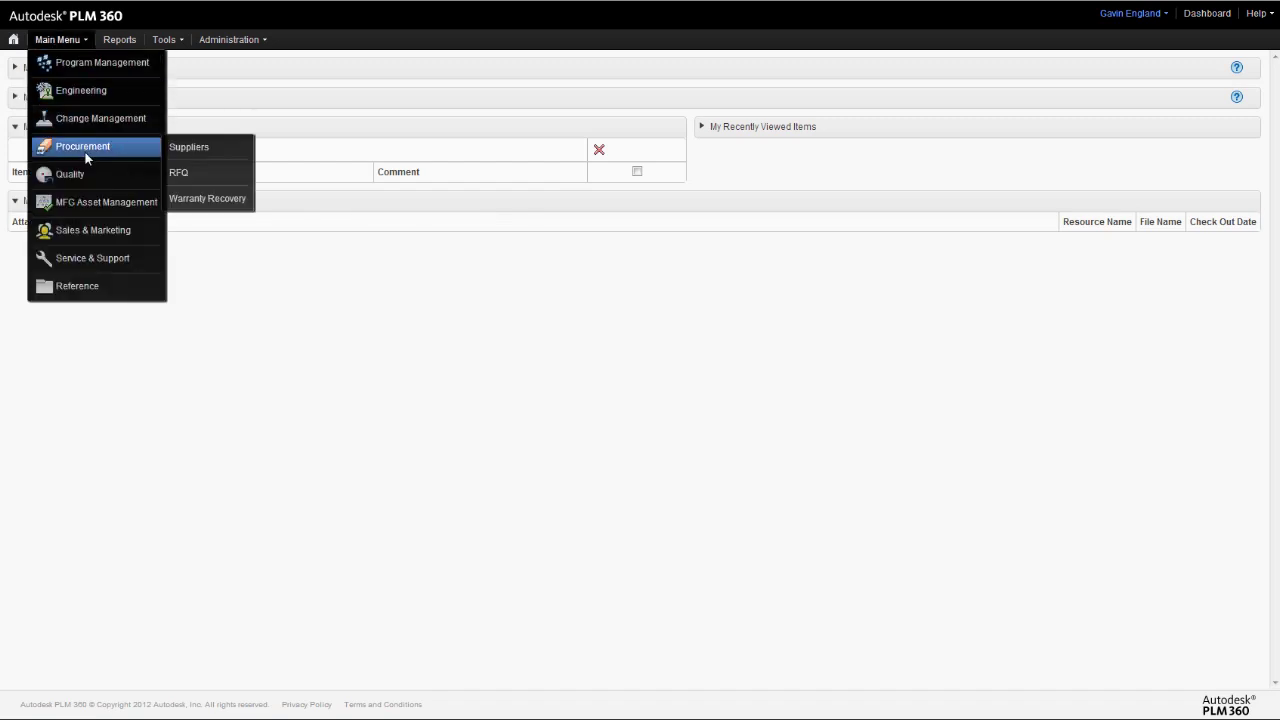
{"action": "left_click", "coordinate": [185, 150]}
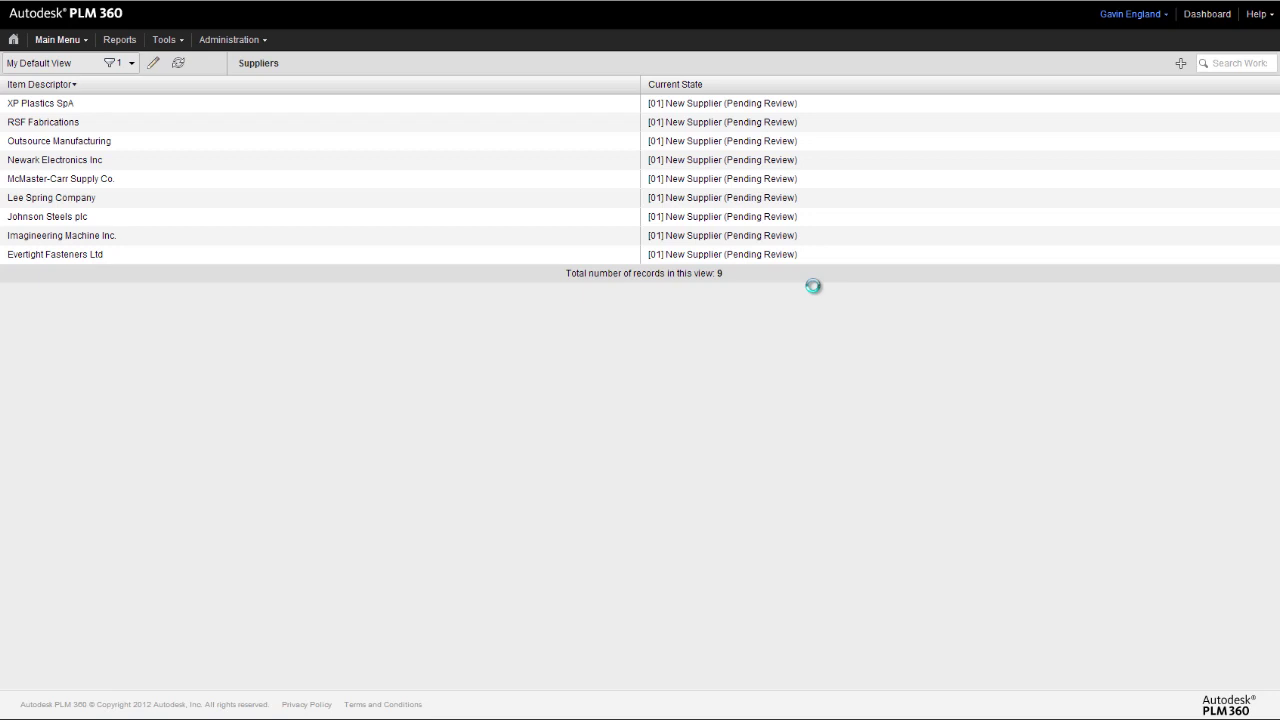
- Start a new supplier record named 'Light-Right Electronics'
{"action": "left_click", "coordinate": [1182, 65]}
{"action": "left_click", "coordinate": [195, 119]}
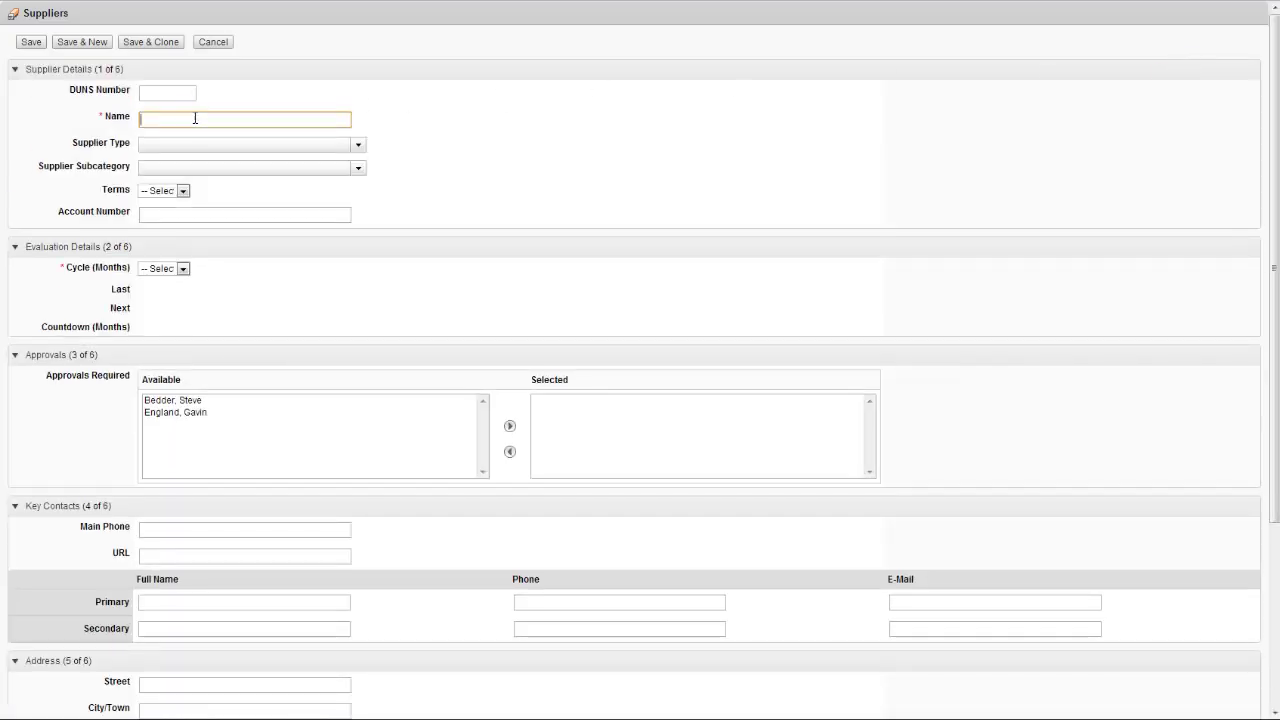
{"action": "type", "text": "Light-Right Electronics"}
- Set supplier type Electrical & Power Generation and subcategory Electrical Components
{"action": "left_click", "coordinate": [359, 146]}
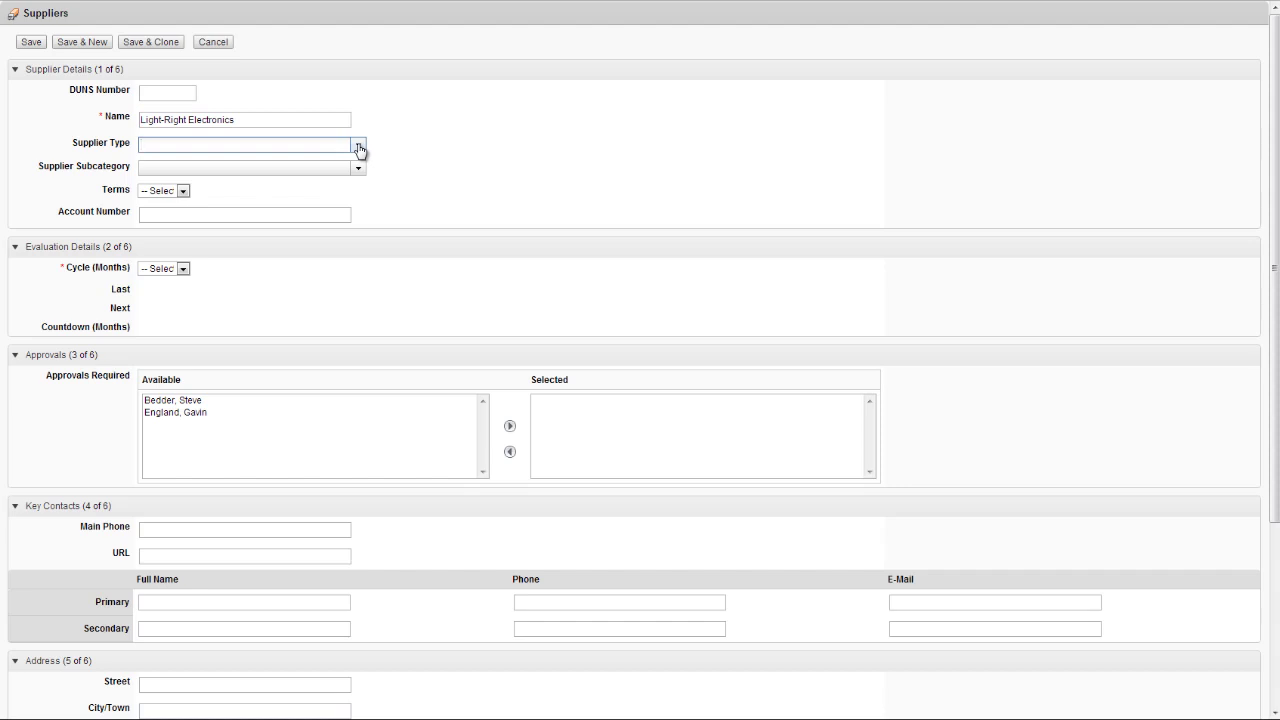
{"action": "left_click", "coordinate": [359, 146]}
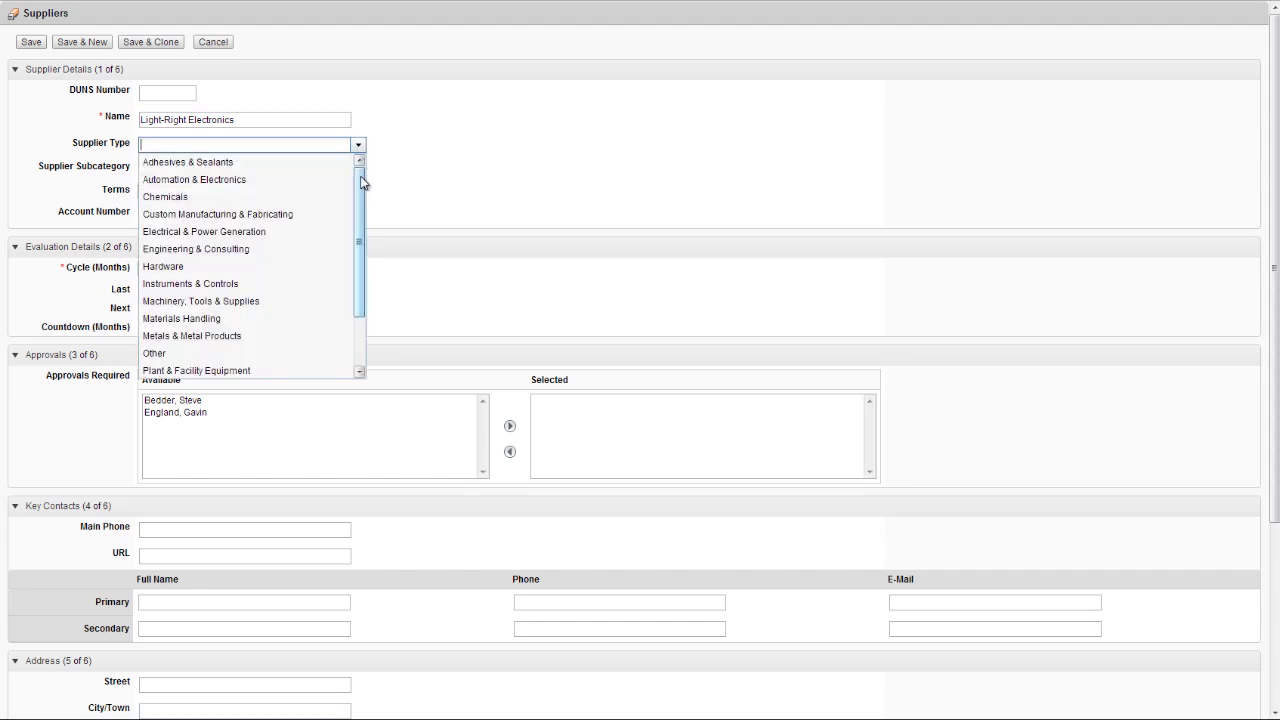
{"action": "left_click_drag", "start_coordinate": [362, 192], "coordinate": [369, 163]}
{"action": "left_click", "coordinate": [196, 232]}
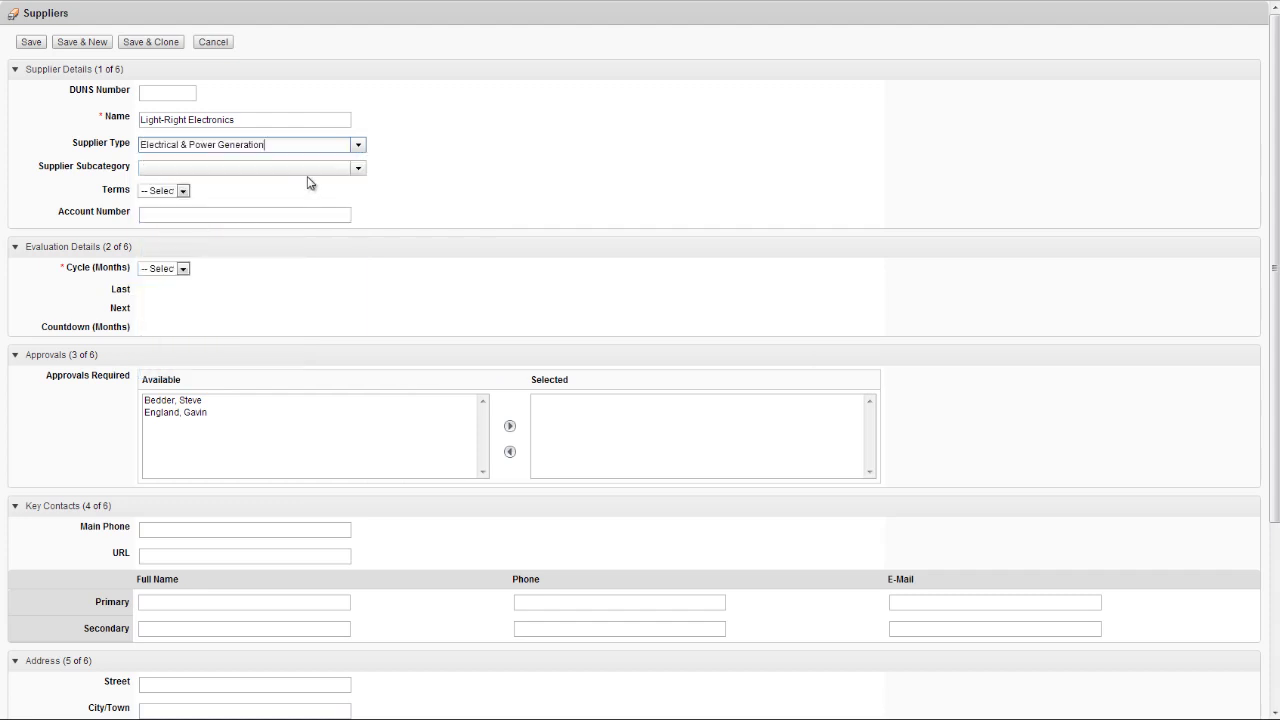
{"action": "left_click", "coordinate": [357, 171]}
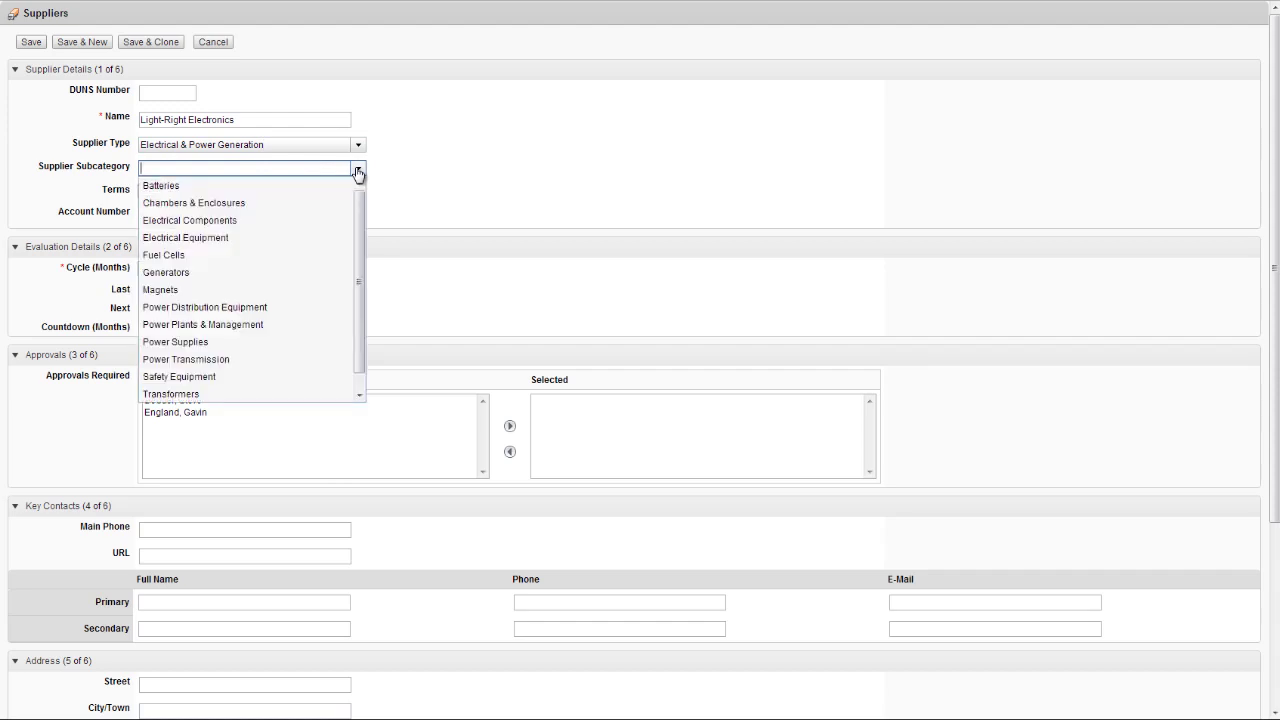
{"action": "scroll", "coordinate": [358, 235], "scroll_direction": "down", "scroll_amount": 1}
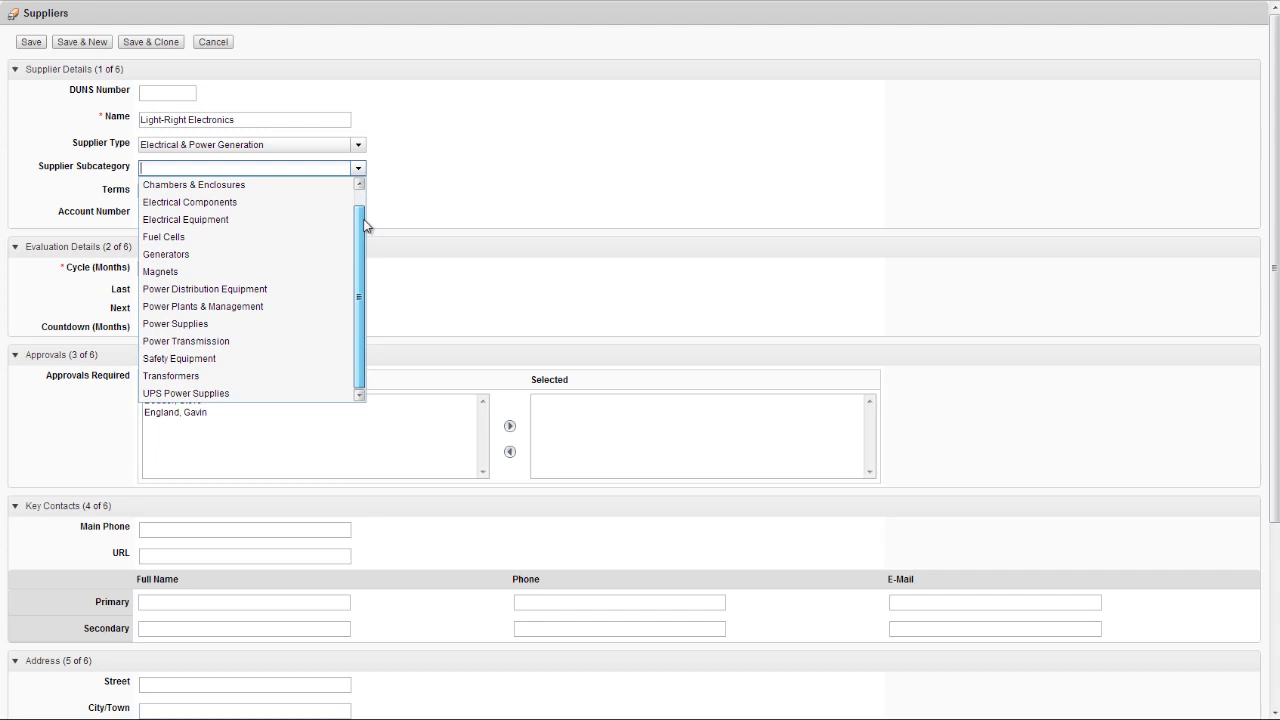
{"action": "scroll", "coordinate": [363, 225], "scroll_direction": "up", "scroll_amount": 1}
{"action": "left_click", "coordinate": [200, 221]}
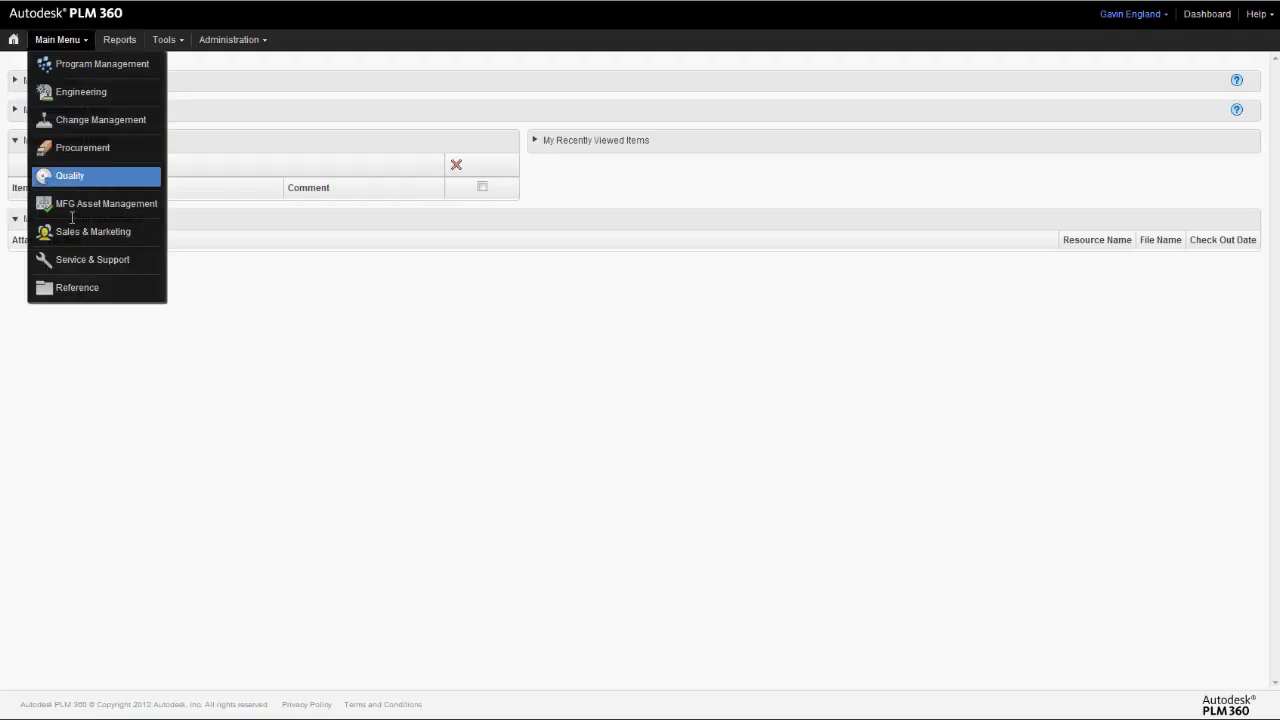
- Add supplier type Instruments and Controls – Temperature Sensors, then return to the Light-Right Electronics form
{"action": "mouse_move", "coordinate": [99, 287]}
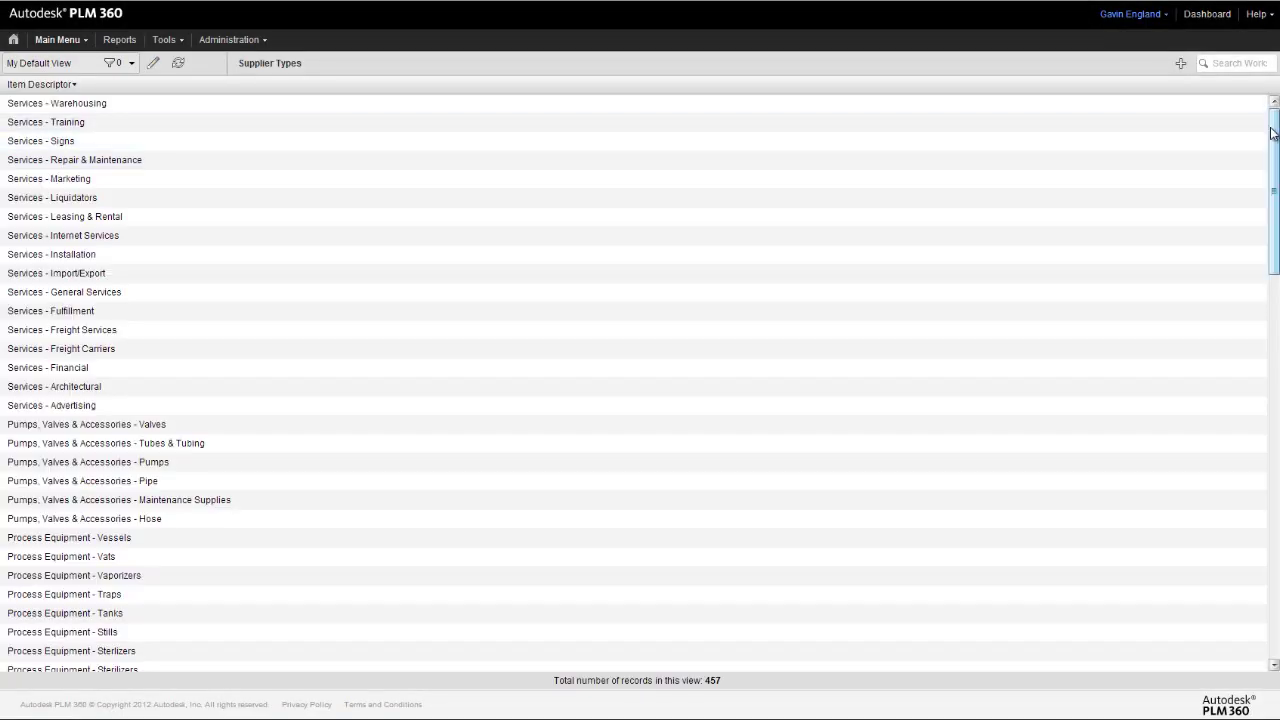
{"action": "left_click_drag", "start_coordinate": [1273, 133], "coordinate": [1260, 503]}
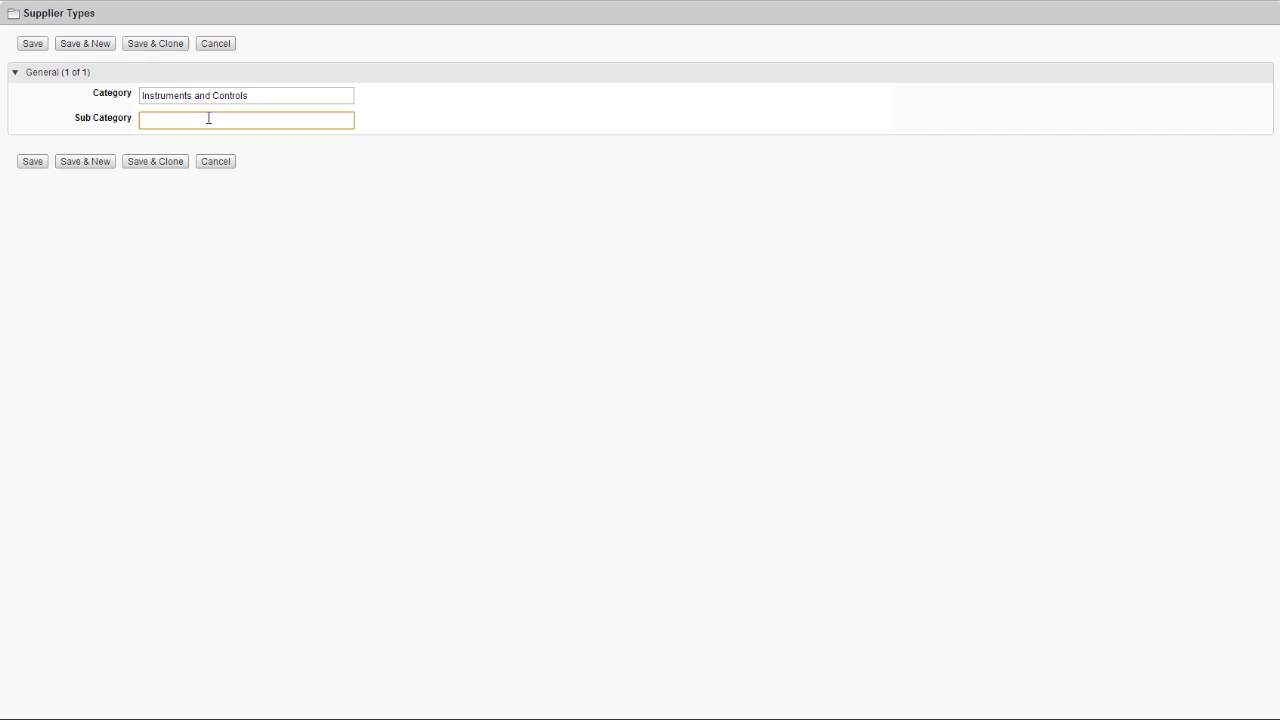
{"action": "type", "text": "Temperature Sensors"}
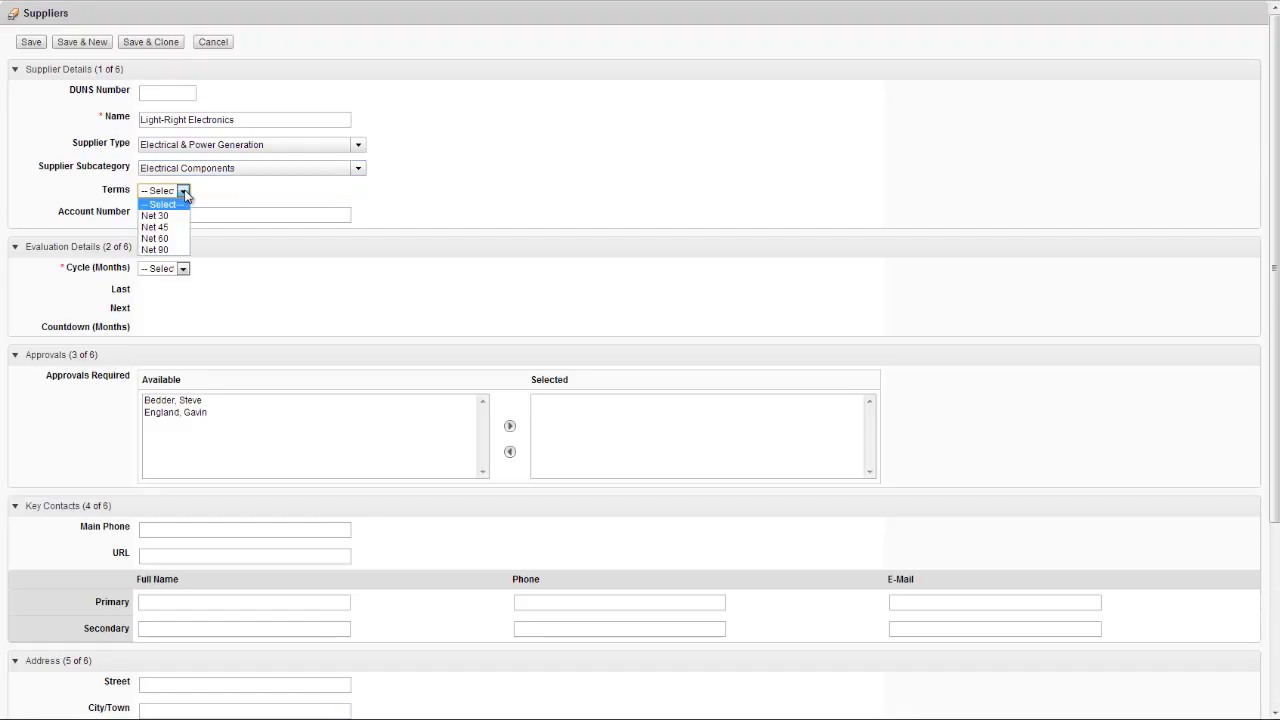
- Set terms to Net 60, enter the account number, and choose a 12-month evaluation cycle
{"action": "left_click", "coordinate": [168, 241]}
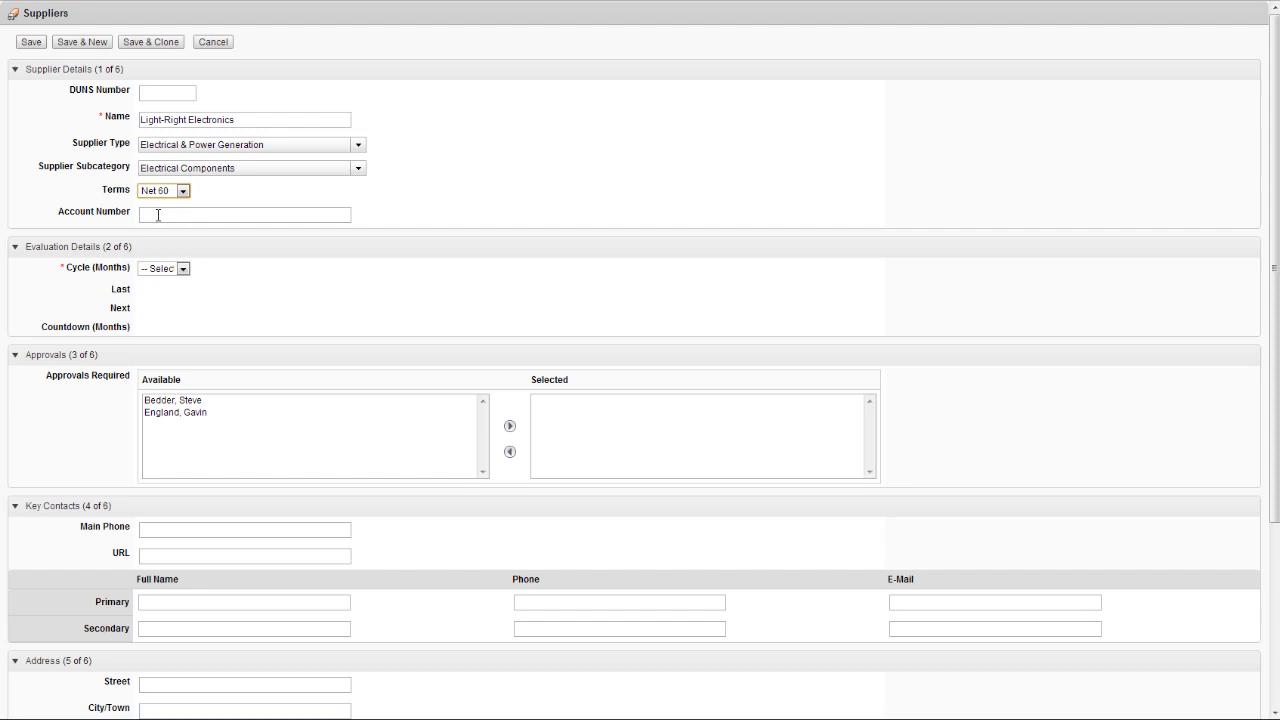
{"action": "left_click", "coordinate": [159, 217]}
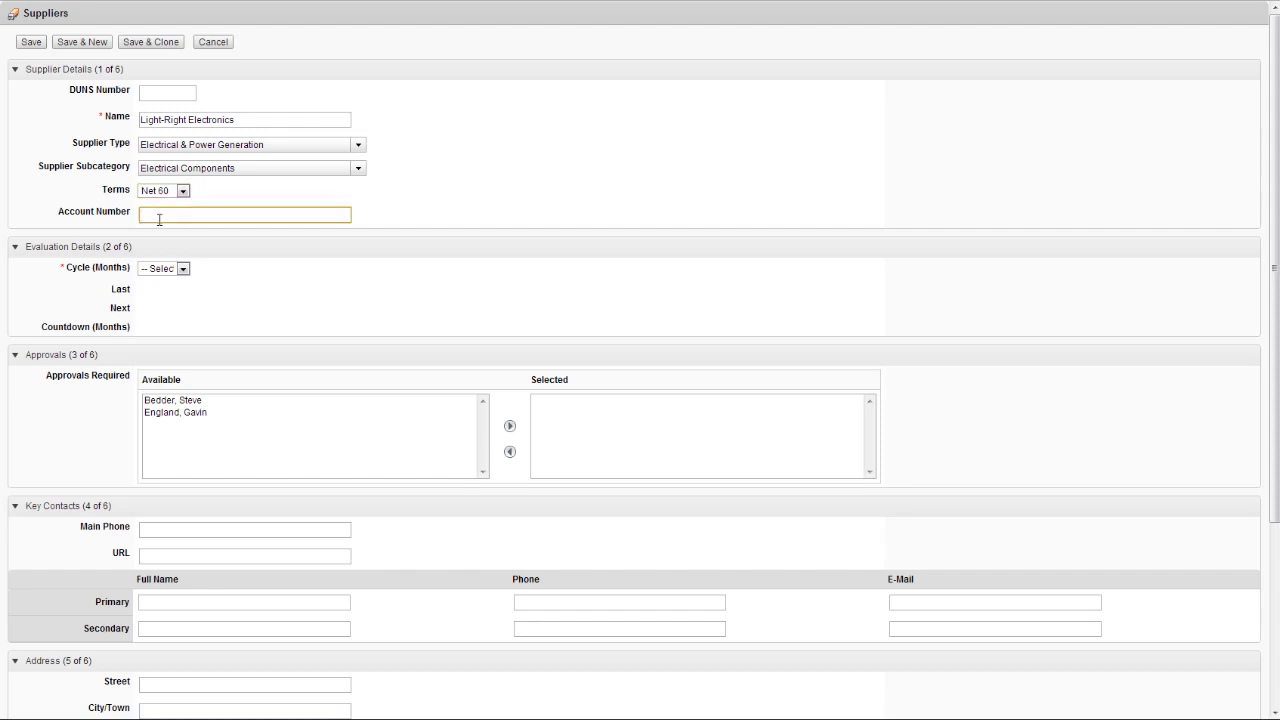
{"action": "left_click", "coordinate": [183, 268]}
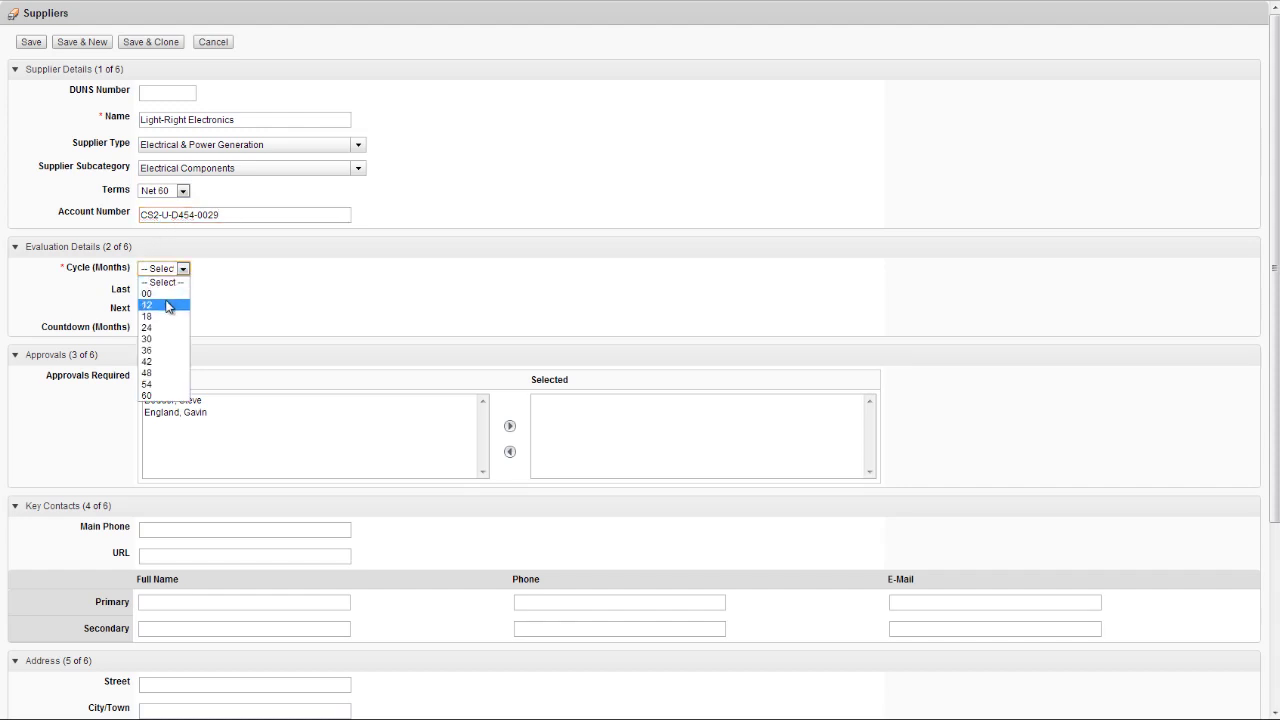
{"action": "left_click", "coordinate": [168, 305]}
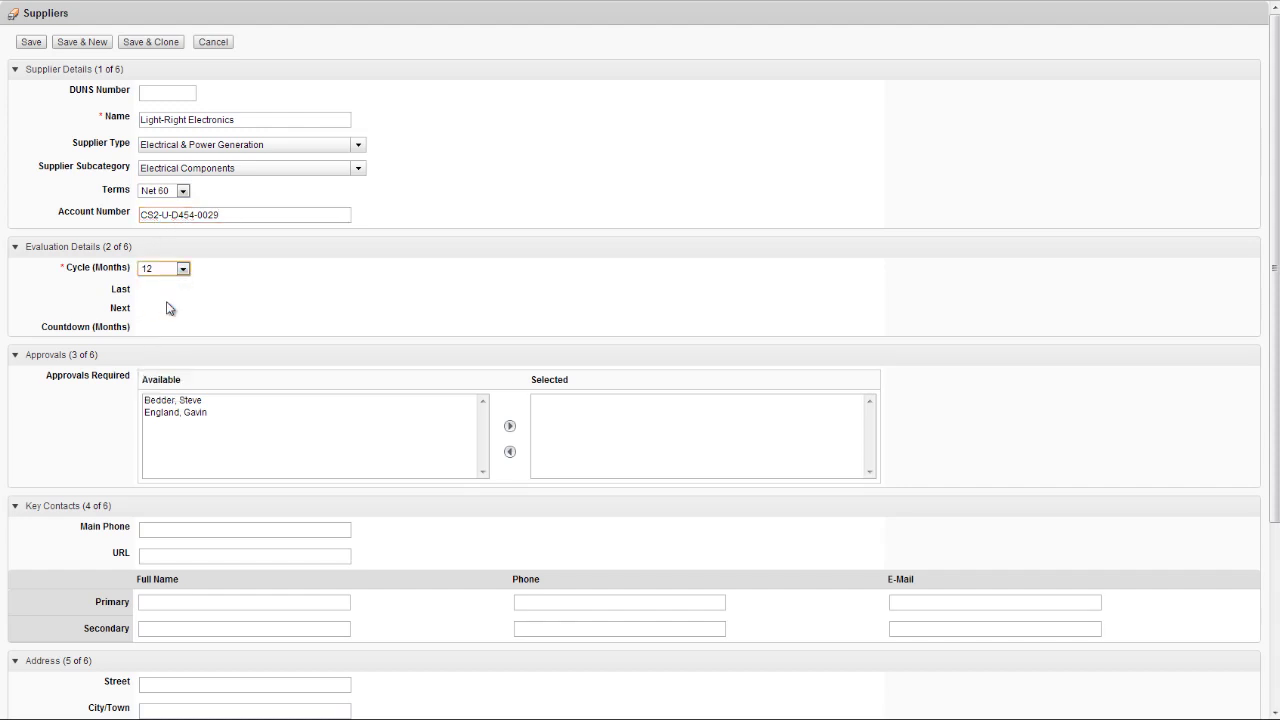
- Add both available approvers to the required approvals
{"action": "left_click", "coordinate": [182, 412]}
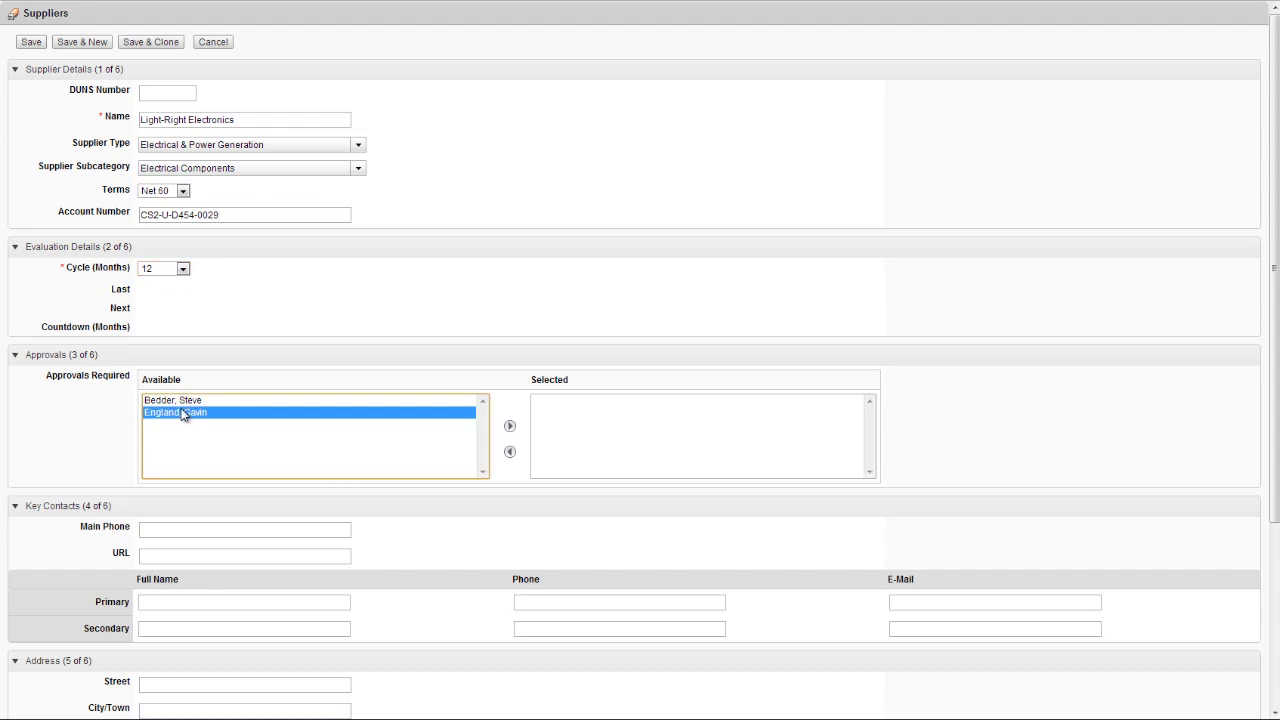
{"action": "left_click", "coordinate": [181, 401], "text": "shift"}
{"action": "left_click", "coordinate": [509, 426]}
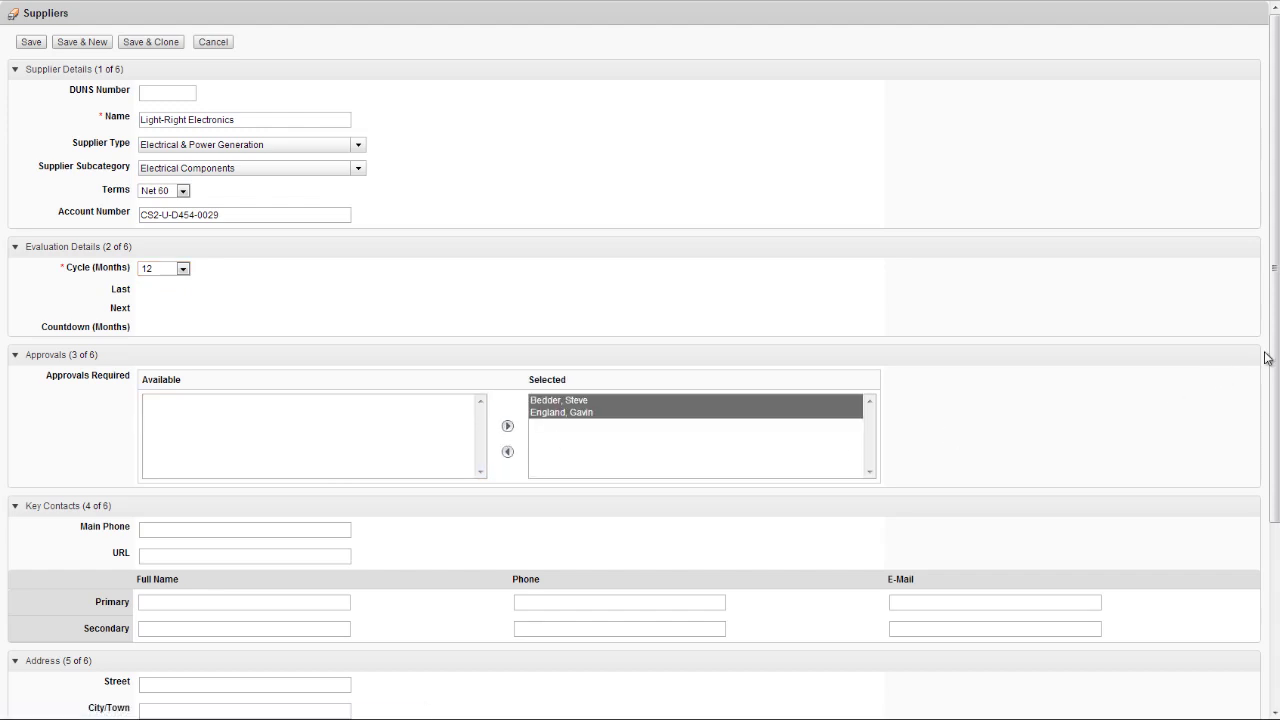
{"action": "left_click_drag", "start_coordinate": [1268, 357], "coordinate": [1272, 555]}
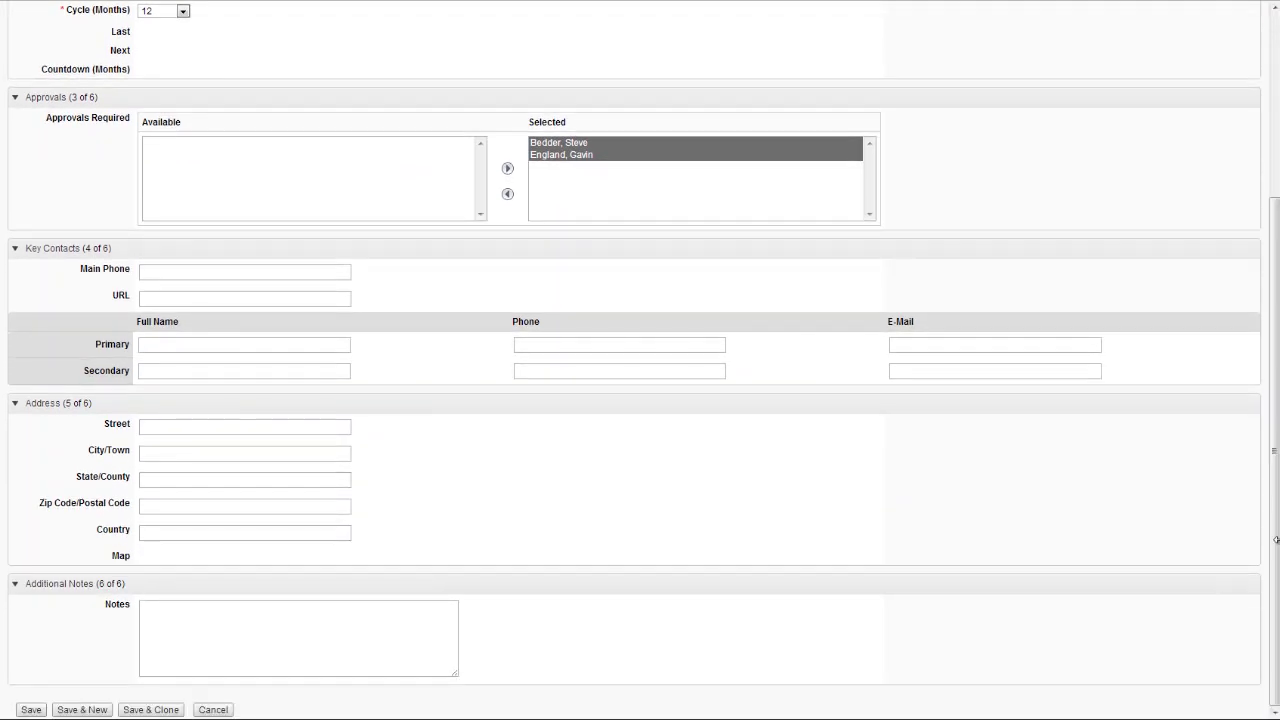
{"action": "left_click", "coordinate": [181, 271]}
{"action": "left_click", "coordinate": [252, 299]}
{"action": "type", "text": "www.lightrightelec.com"}
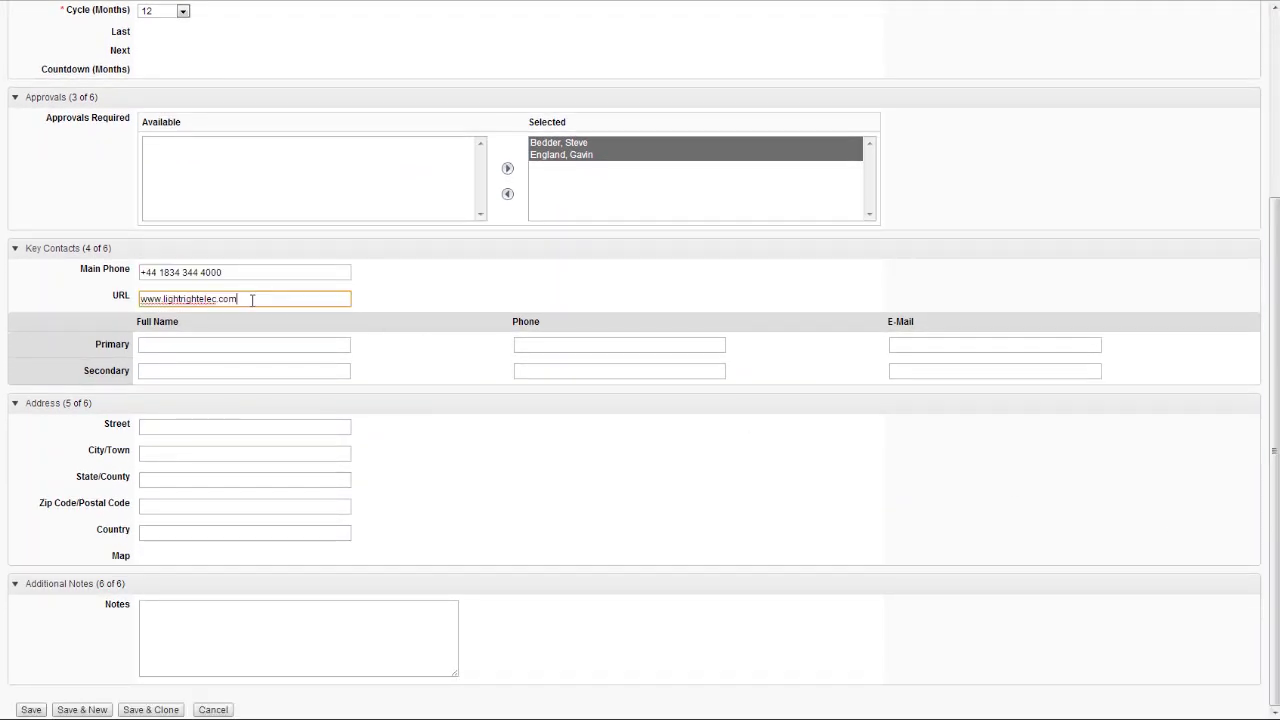
- Fill in the primary contact's full name, phone number and e-mail address
{"action": "left_click", "coordinate": [181, 344]}
{"action": "left_click", "coordinate": [560, 344]}
{"action": "left_click", "coordinate": [930, 344]}
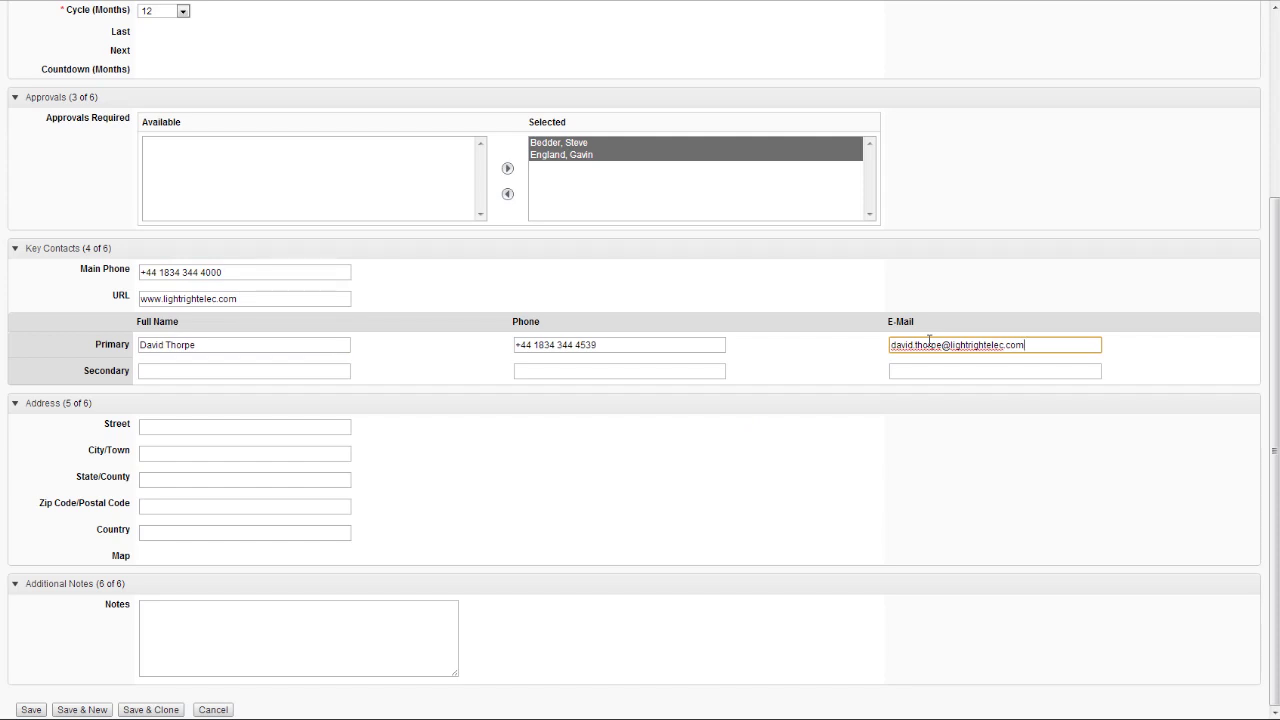
- Autofill the street, city, county, postcode and country from the saved address
{"action": "left_click", "coordinate": [185, 422]}
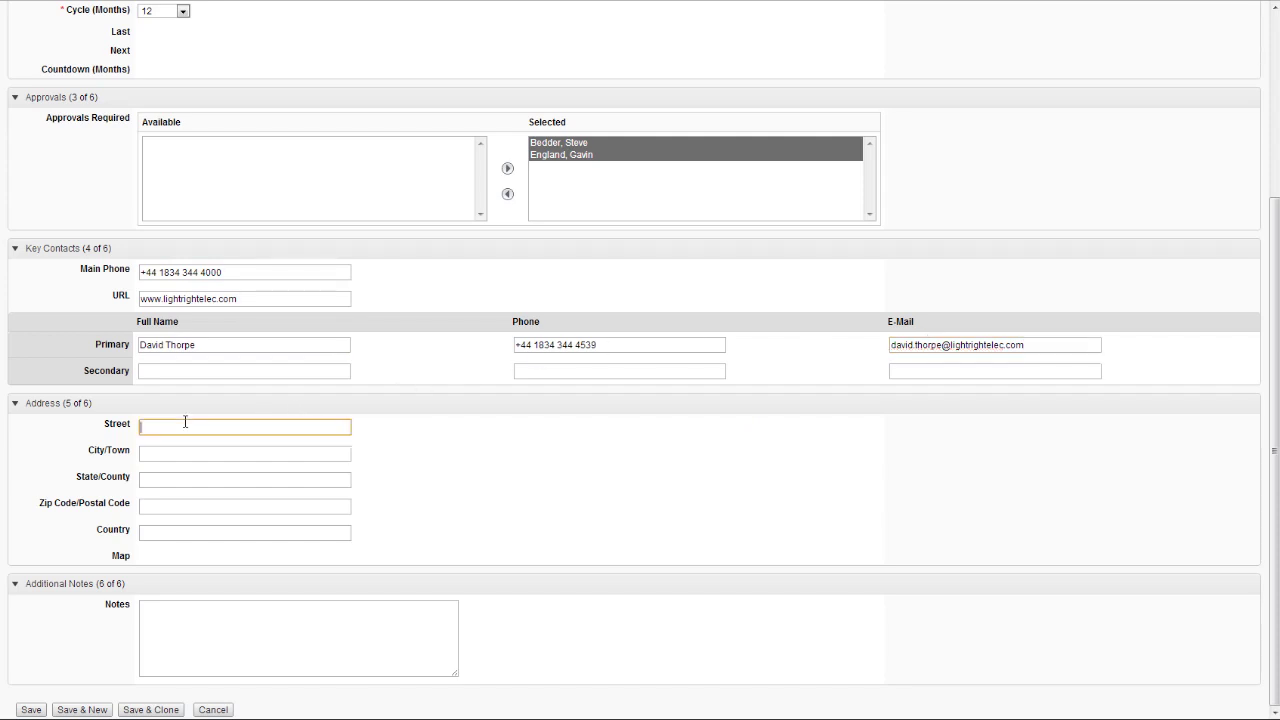
{"action": "key", "text": "Down"}
{"action": "key", "text": "Return"}
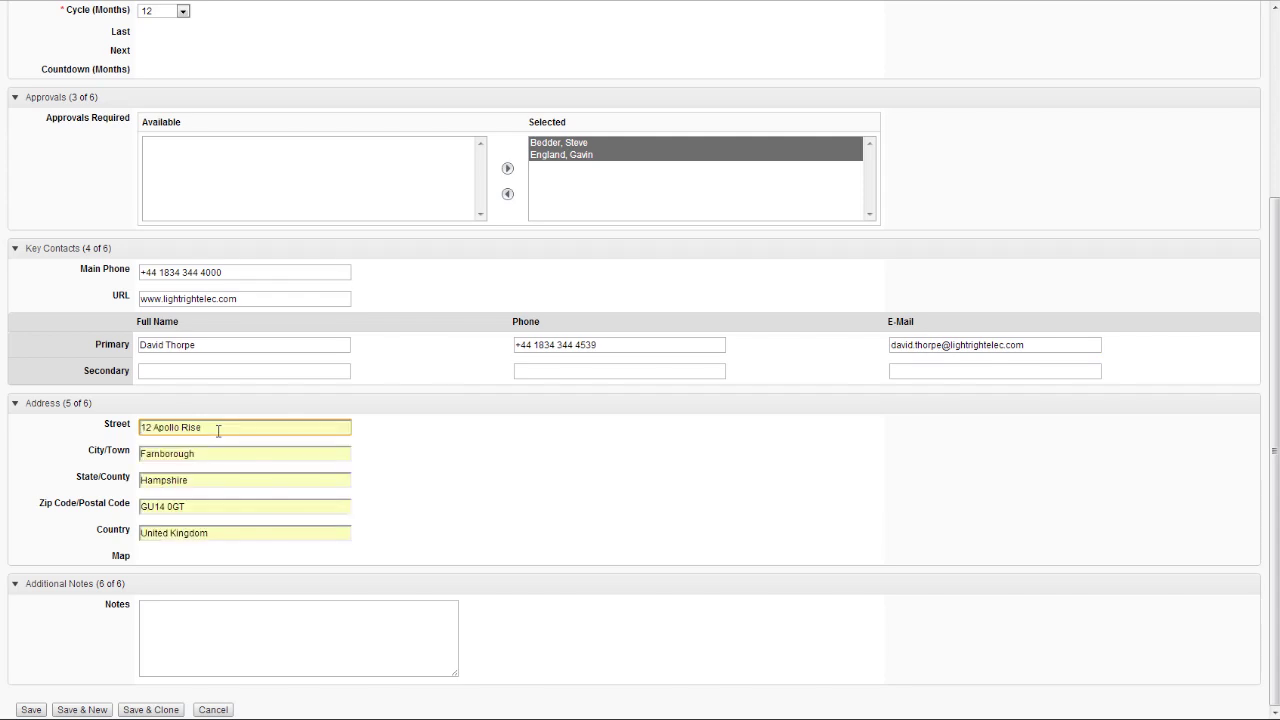
{"action": "left_click", "coordinate": [149, 617]}
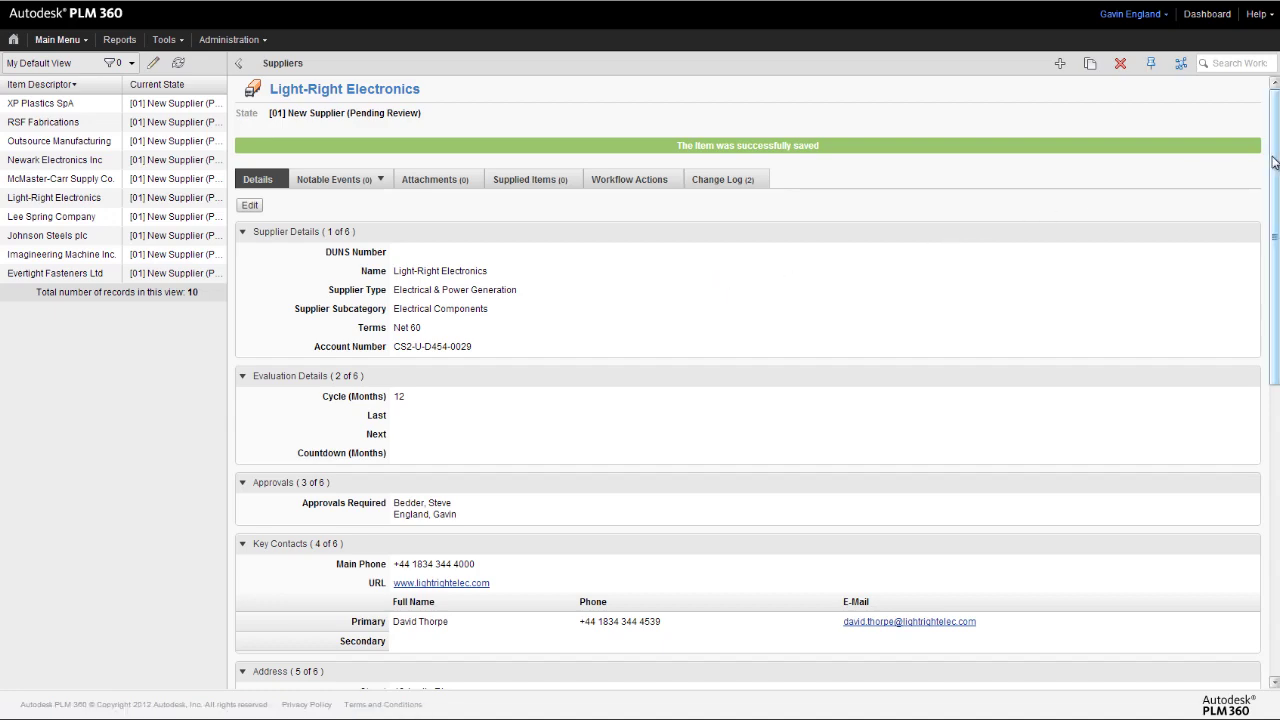
- Review the saved record's Address section and map, then return to the top
{"action": "left_click_drag", "start_coordinate": [1273, 163], "coordinate": [1273, 438]}
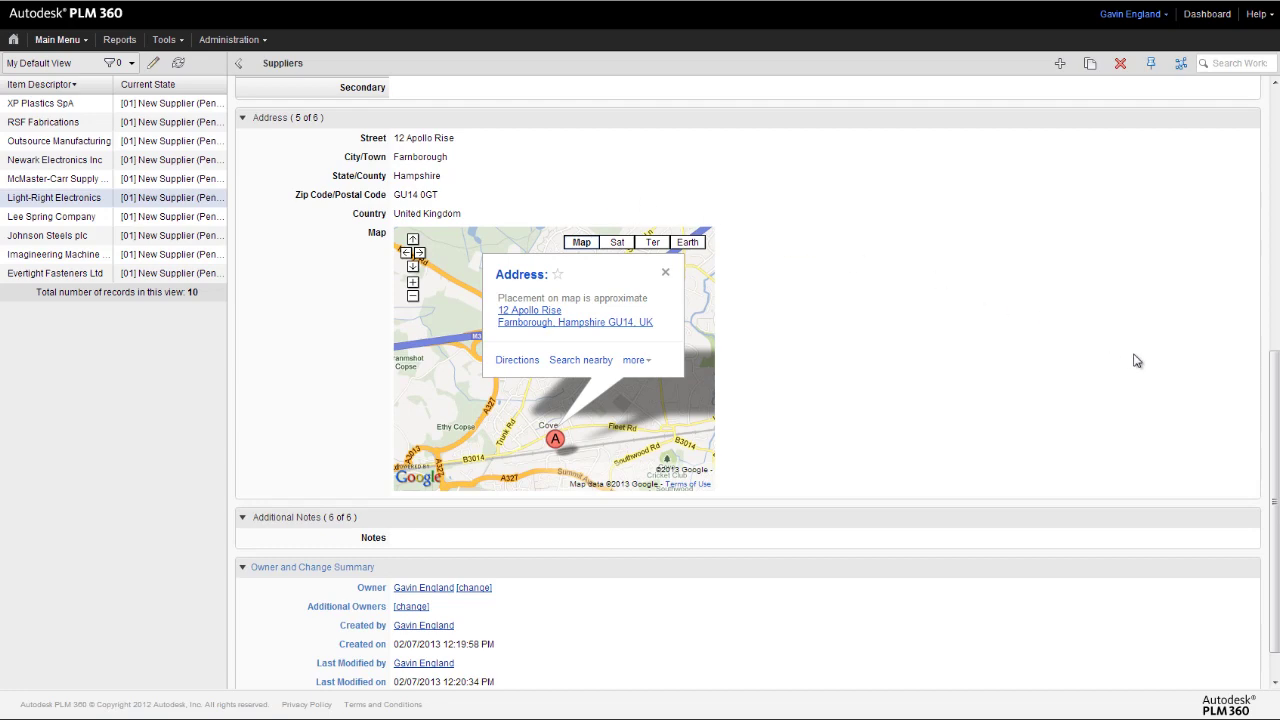
{"action": "left_click_drag", "start_coordinate": [1276, 390], "coordinate": [1276, 114]}
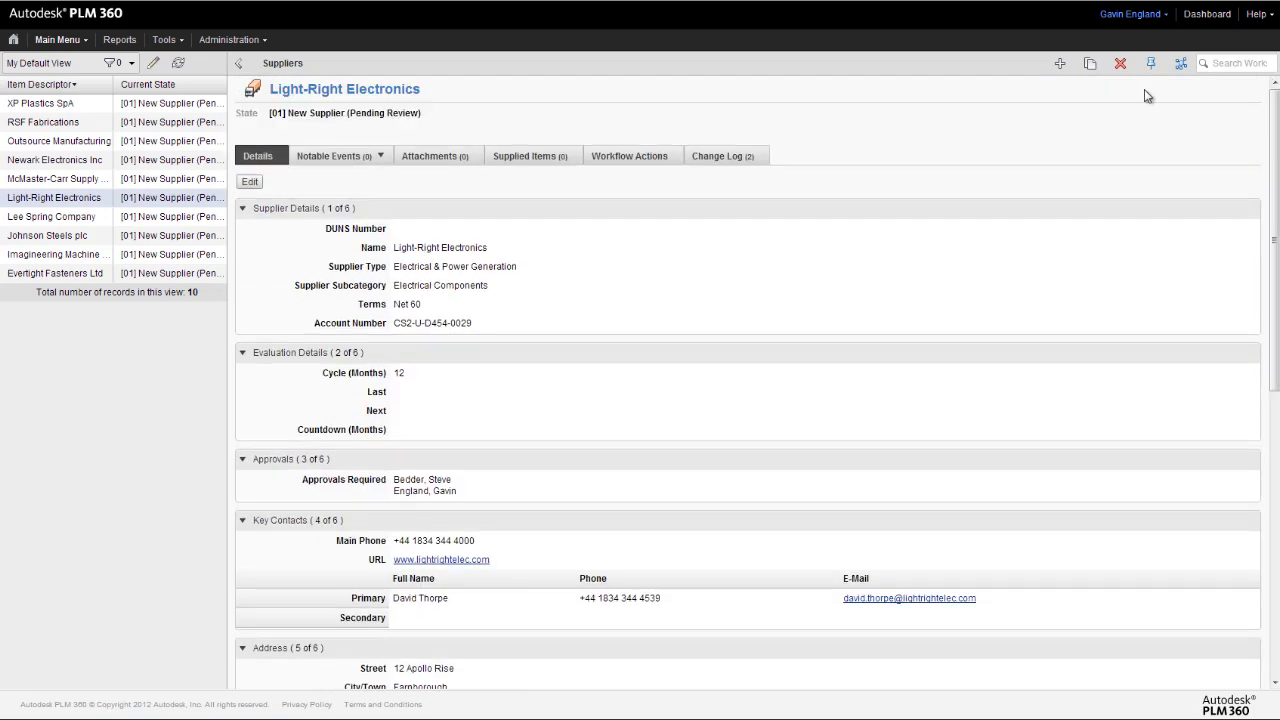
- Submit Light-Right Electronics for review via Workflow Actions and view the [02] Supplier Review approvers
{"action": "left_click", "coordinate": [627, 157]}
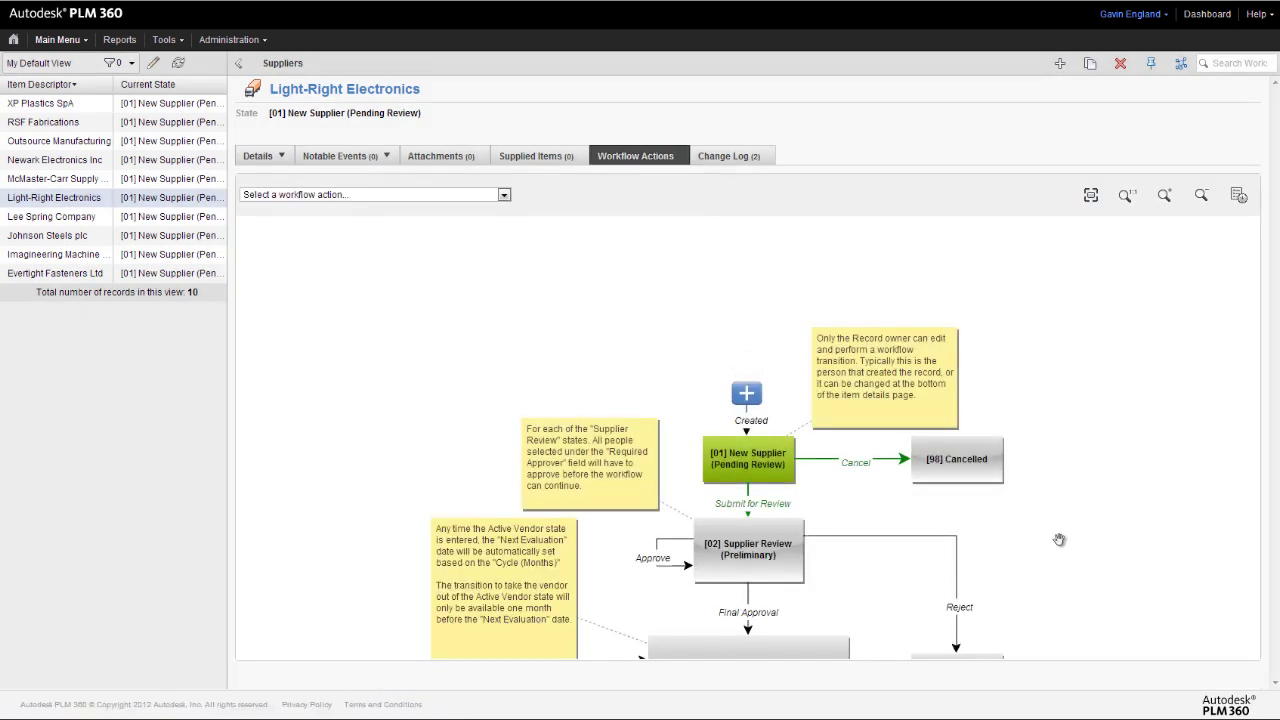
{"action": "left_click_drag", "start_coordinate": [1064, 540], "coordinate": [1057, 445]}
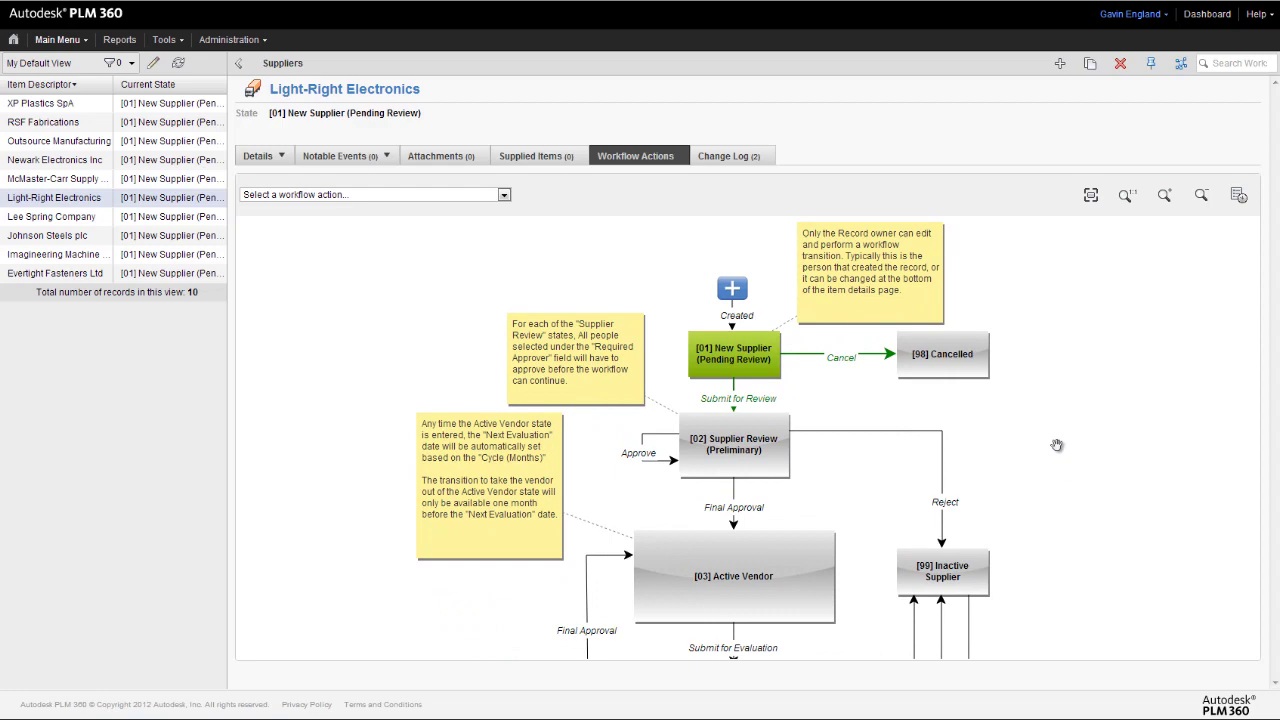
{"action": "left_click", "coordinate": [752, 401]}
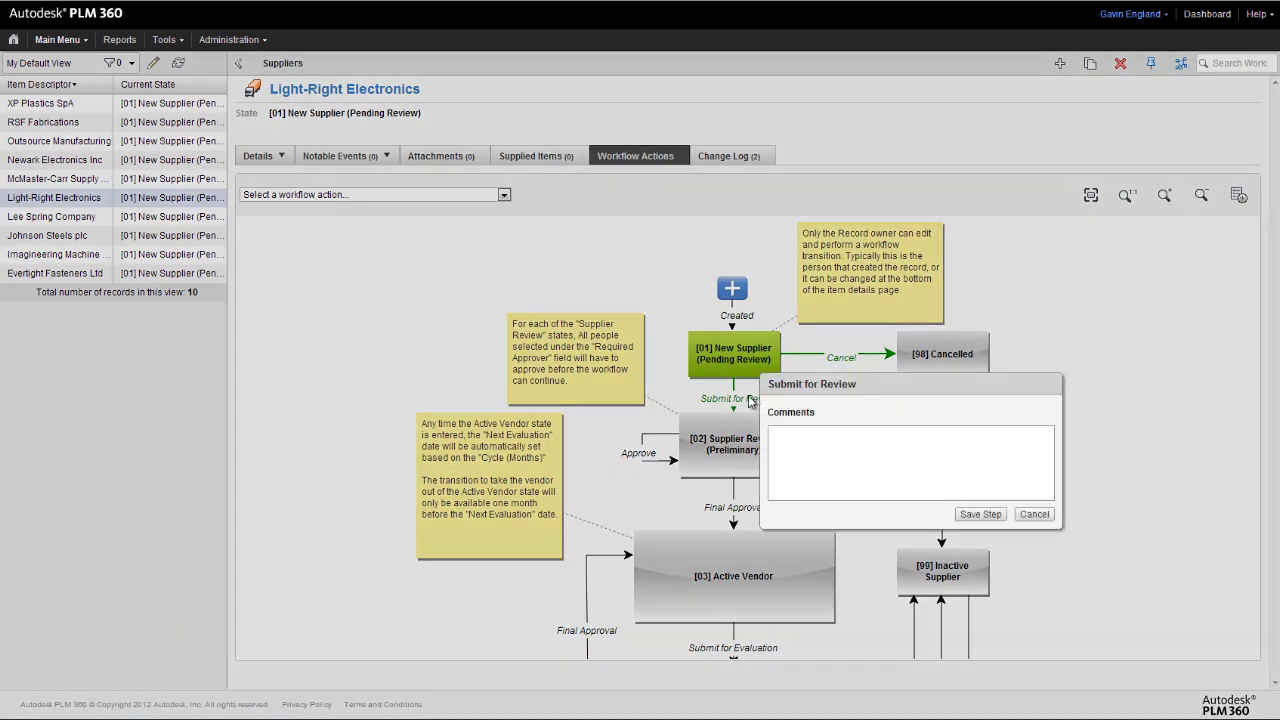
{"action": "left_click", "coordinate": [980, 514]}
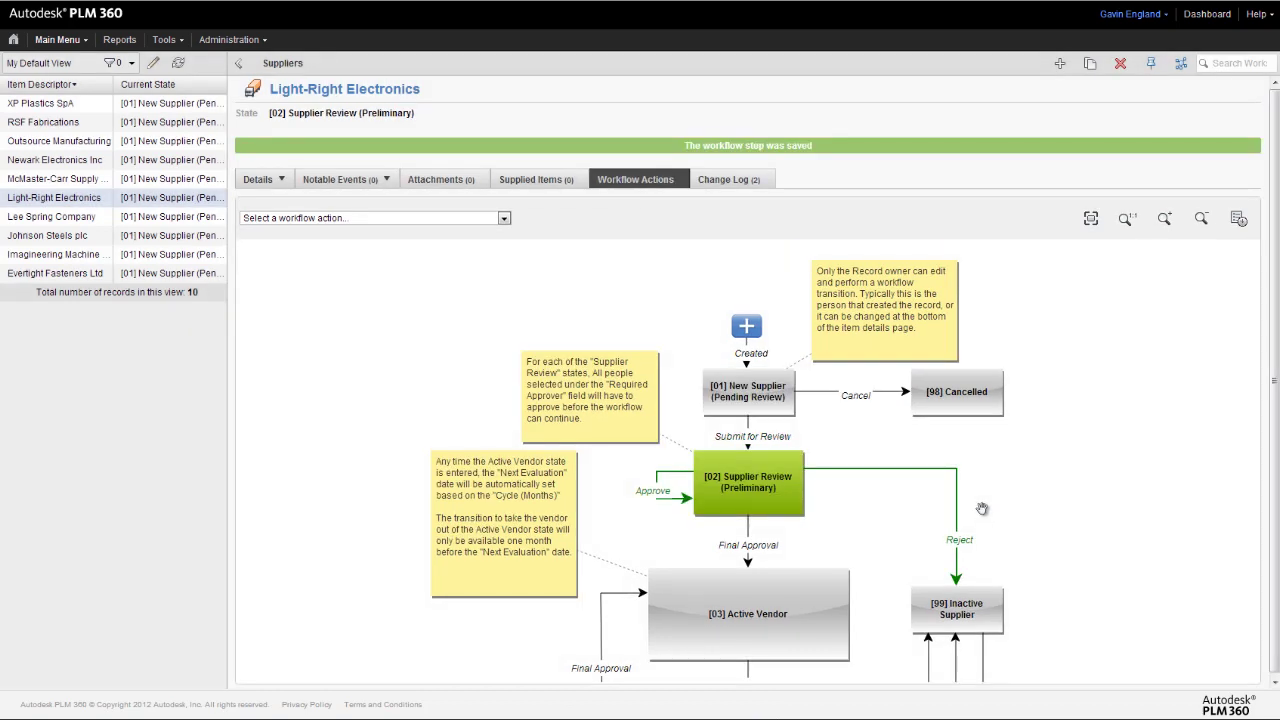
{"action": "left_click", "coordinate": [751, 482]}
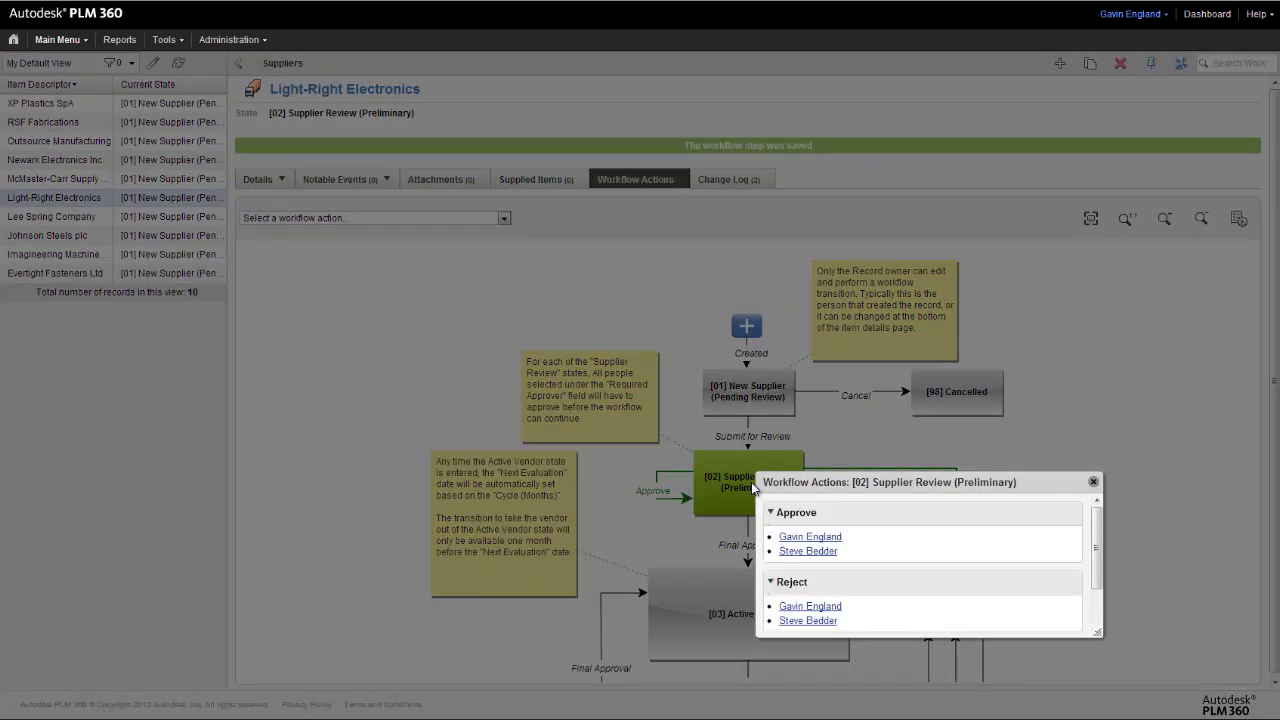
- Close the approvers list and check the evaluation dates 02/13/2013 and 02/13/2014 on Details
{"action": "left_click", "coordinate": [1094, 483]}
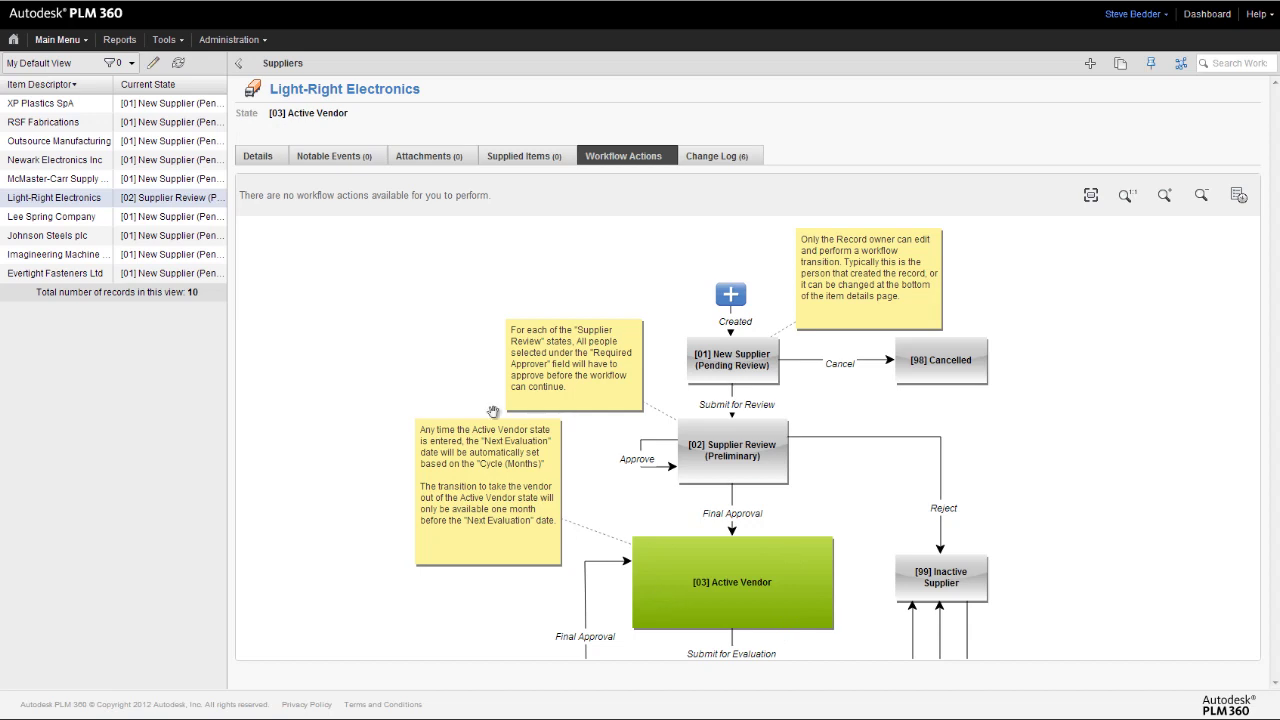
{"action": "left_click", "coordinate": [257, 158]}
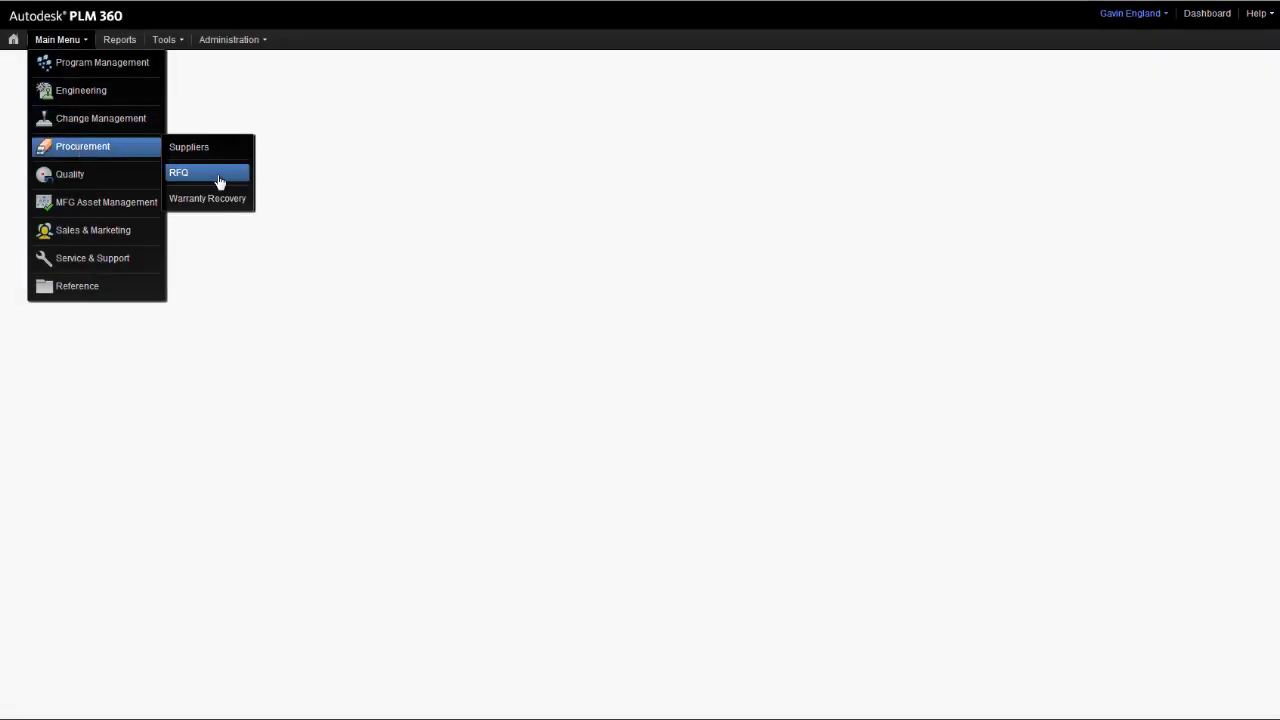
- Create a new RFQ record with Light-Right Electronics as its supplier
{"action": "left_click", "coordinate": [220, 182]}
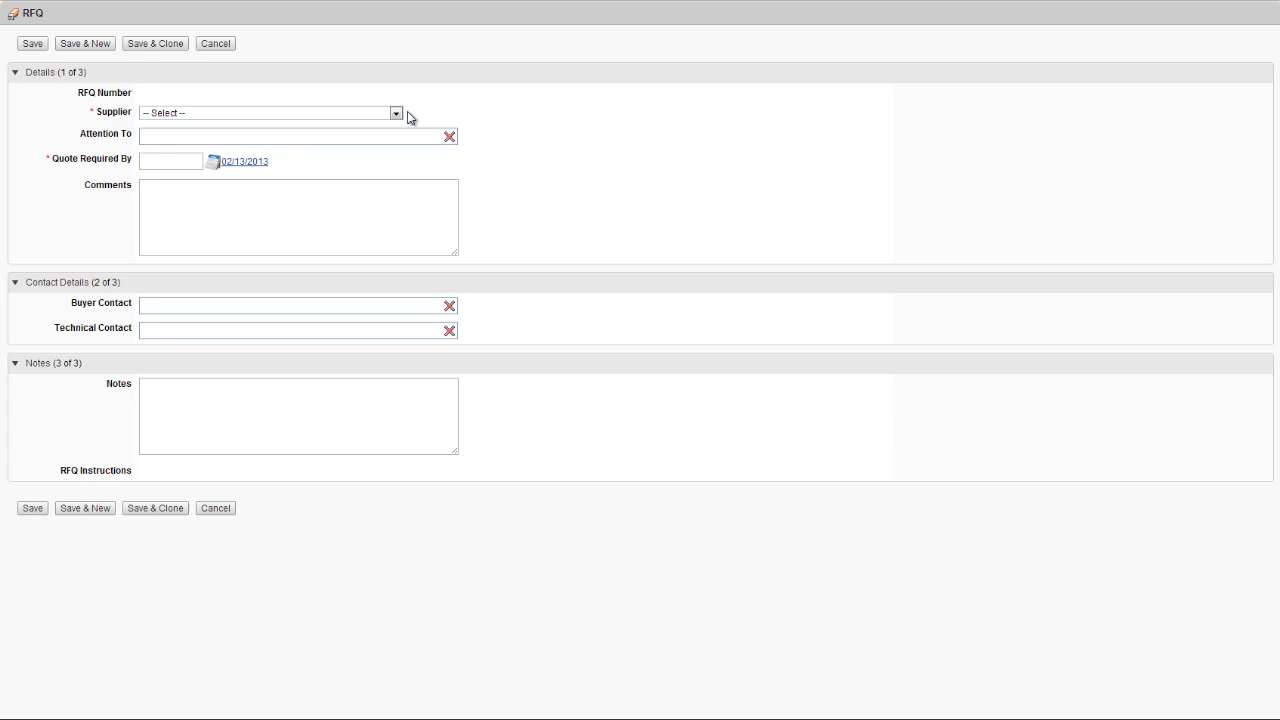
{"action": "left_click", "coordinate": [398, 114]}
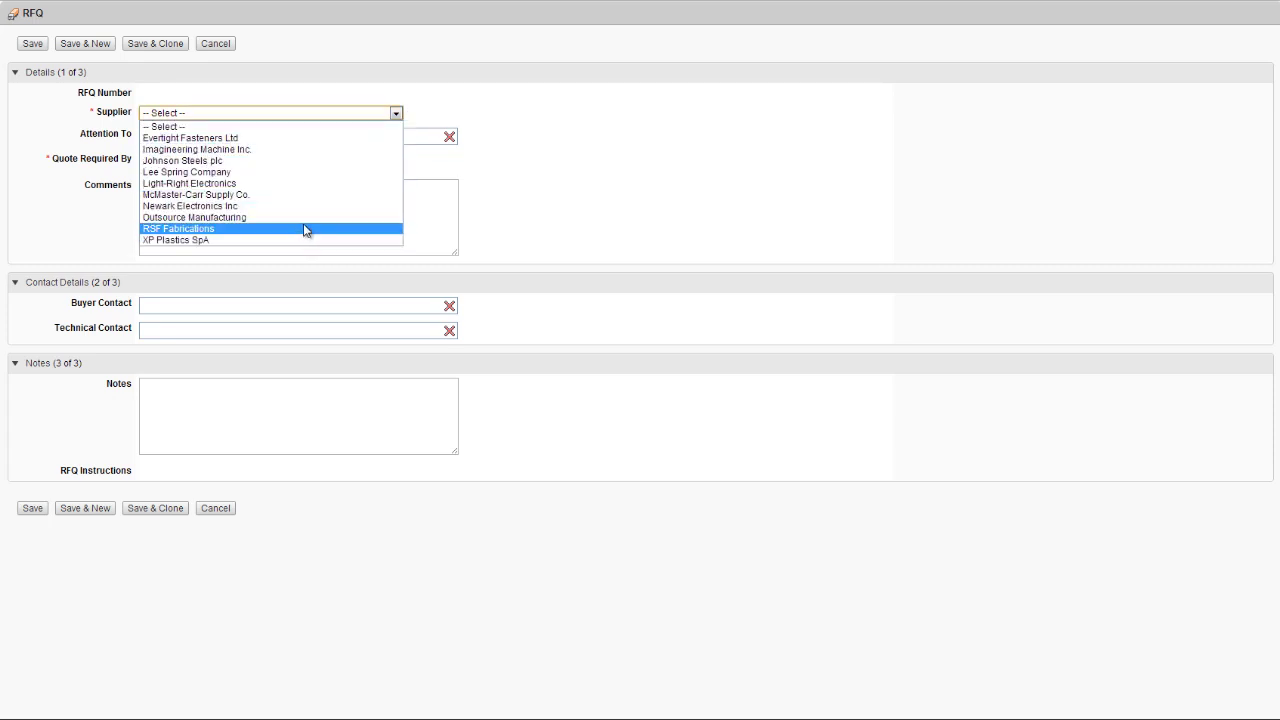
{"action": "left_click", "coordinate": [304, 183]}
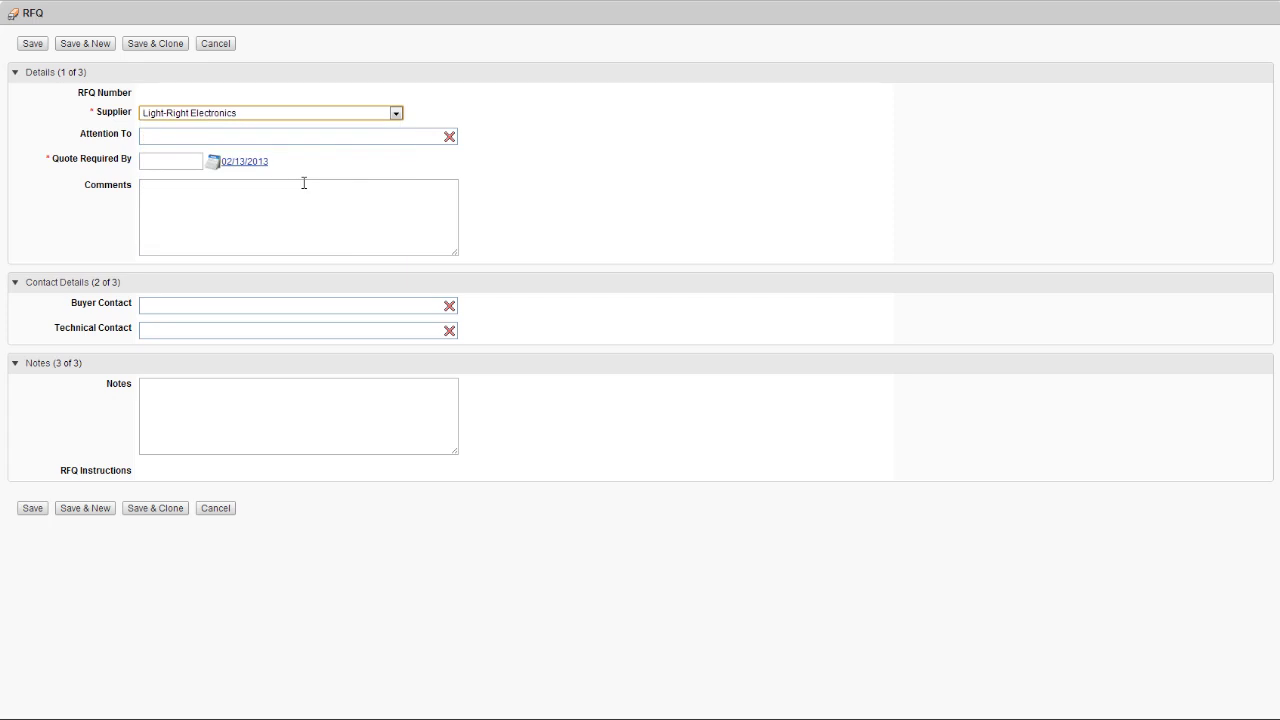